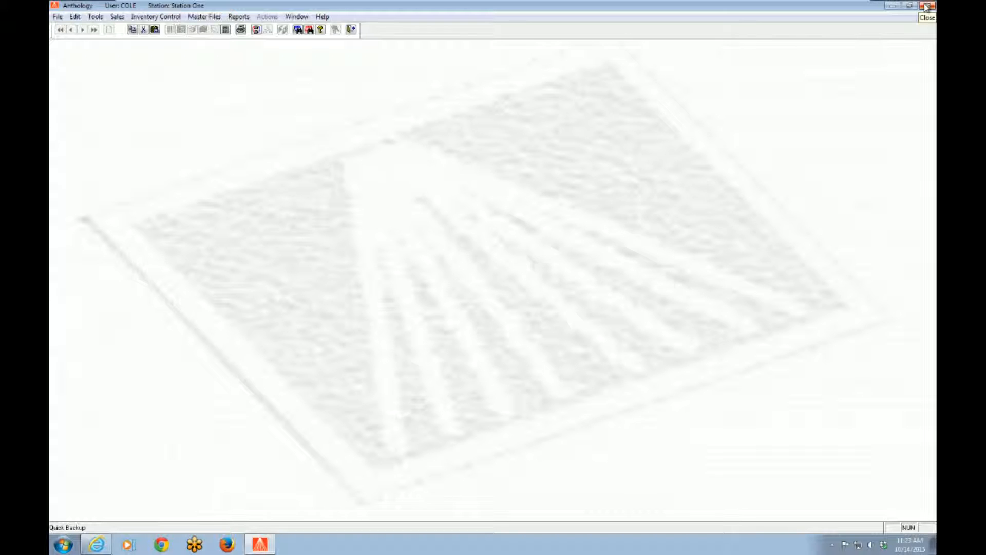
- Close Anthology and open Internet Explorer on the Anthology customer support page
left_click(927, 6)
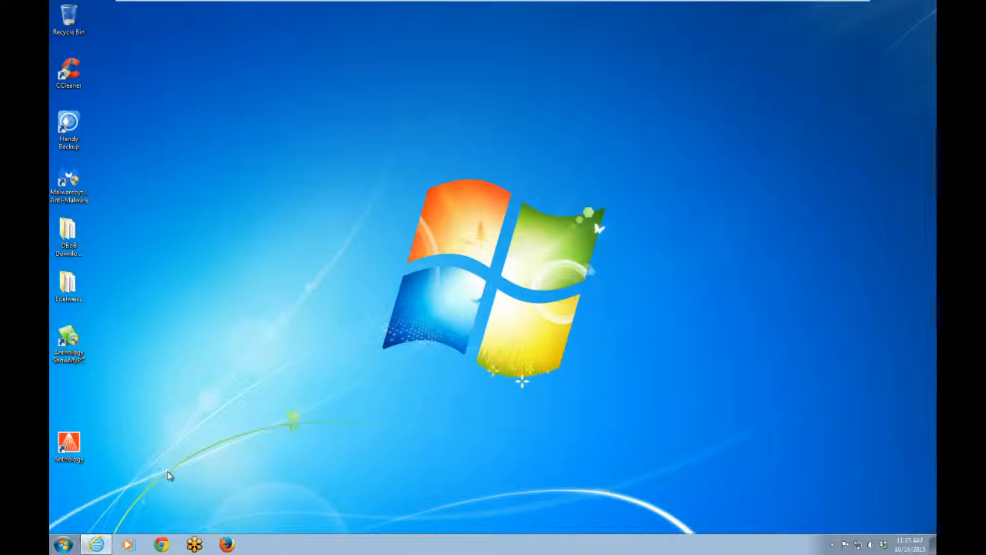
left_click(96, 543)
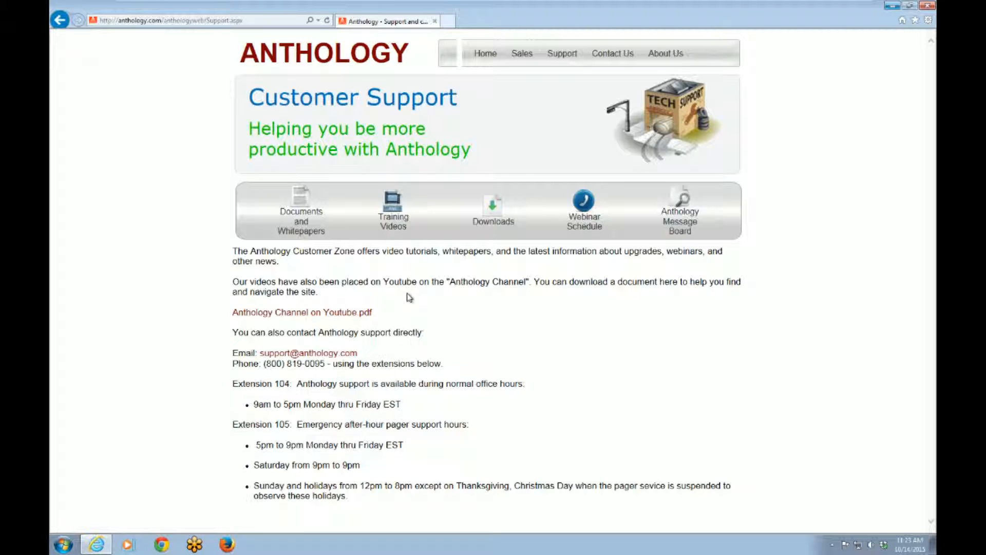
- Open the Downloads section and log in to the Customer Zone with the organization ID and zip code
left_click(492, 220)
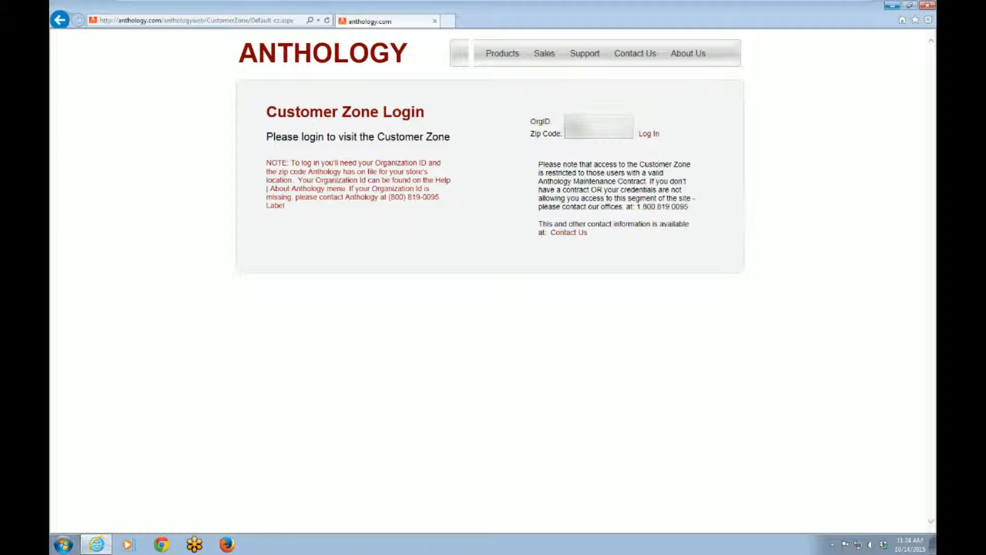
left_click(649, 134)
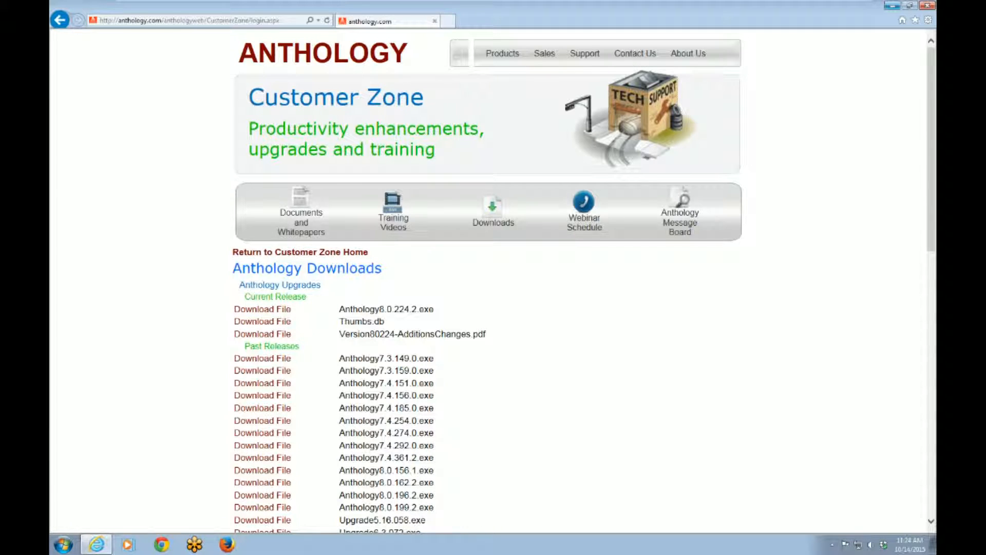
- Download and save the current release Anthology8.0.224.2.exe, then open its download folder
left_click(275, 311)
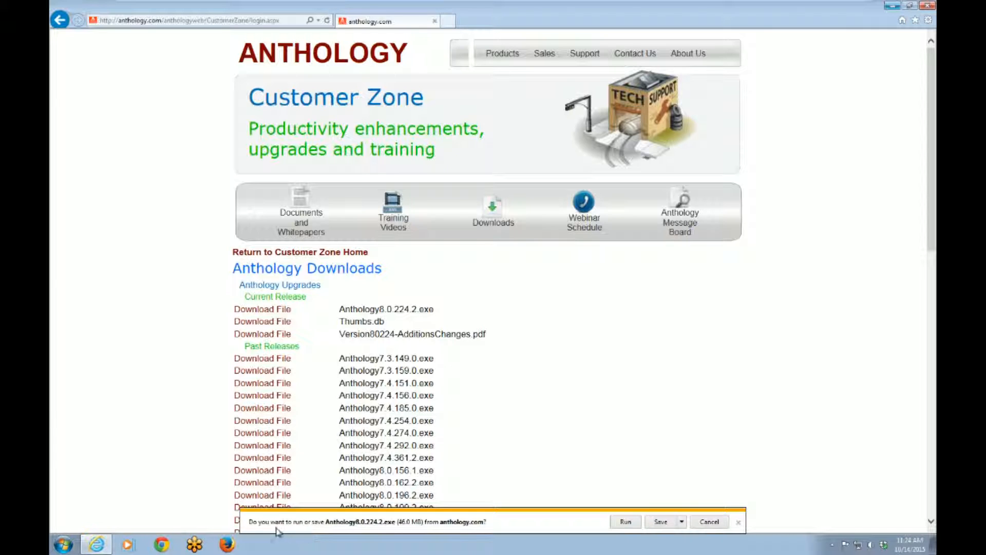
left_click(662, 522)
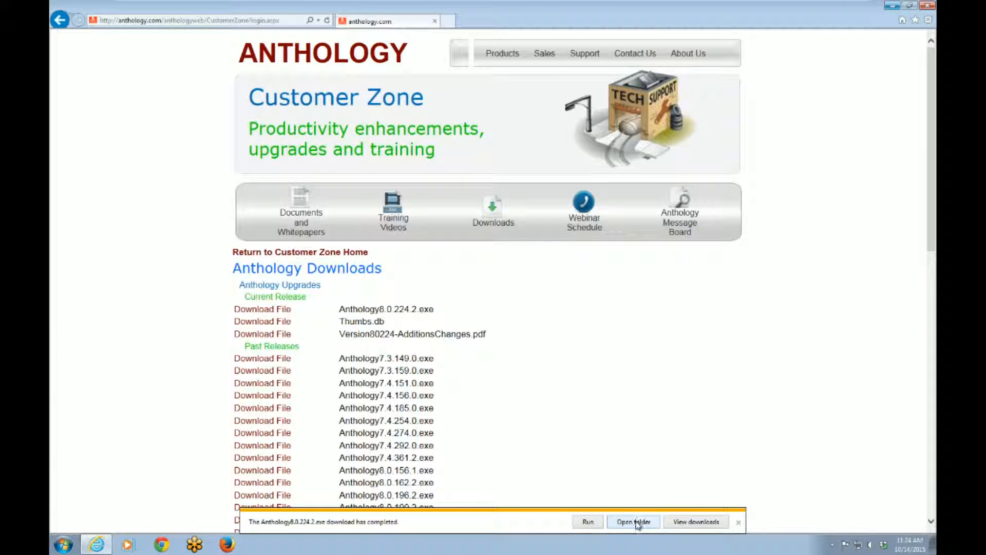
left_click(636, 522)
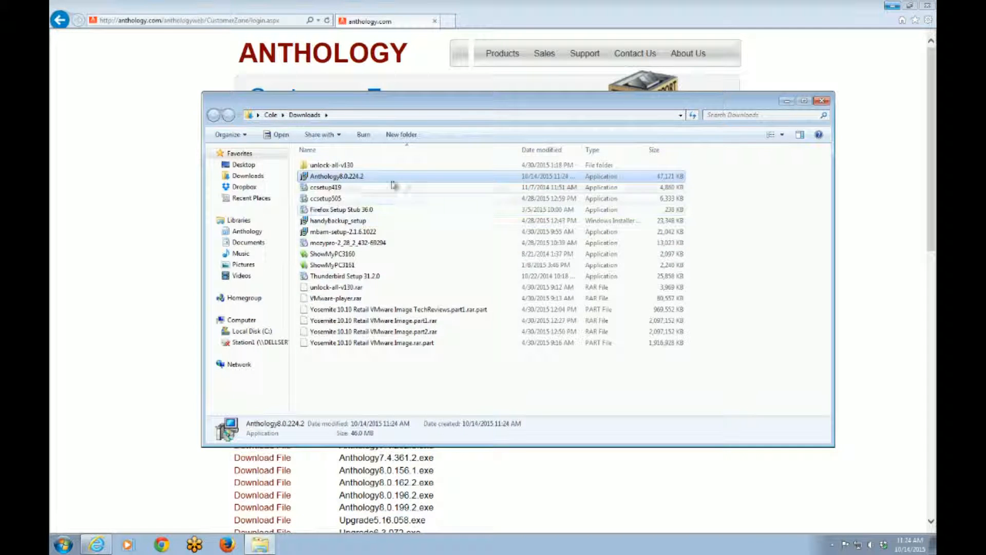
- Run the Anthology8.0.224.2 installer, allowing it through the security warning and user account control prompt
double_click(337, 179)
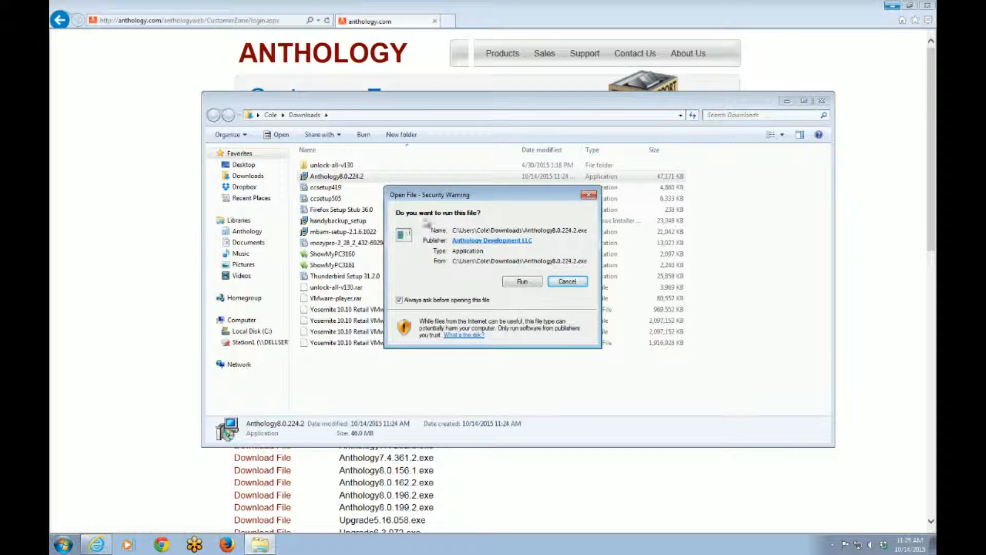
left_click(534, 280)
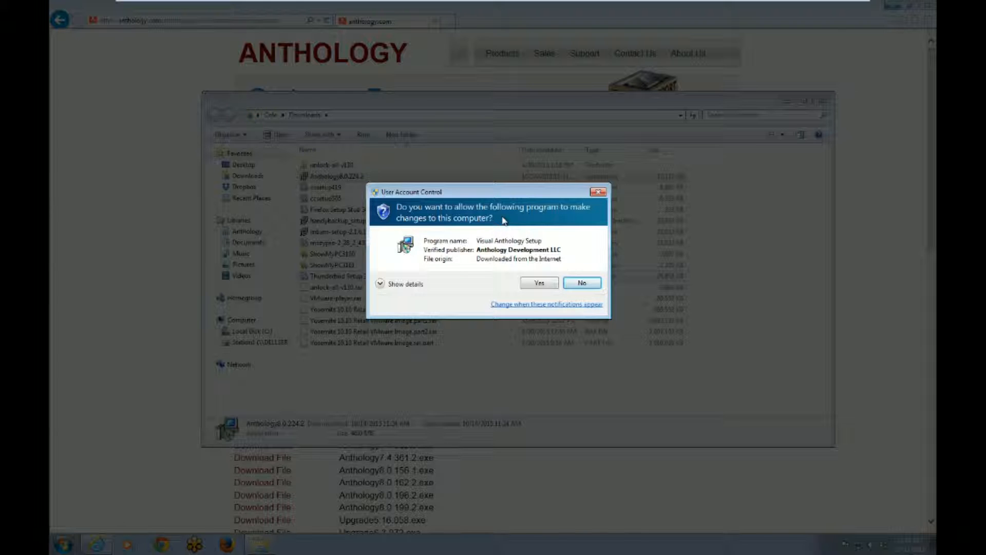
left_click(526, 284)
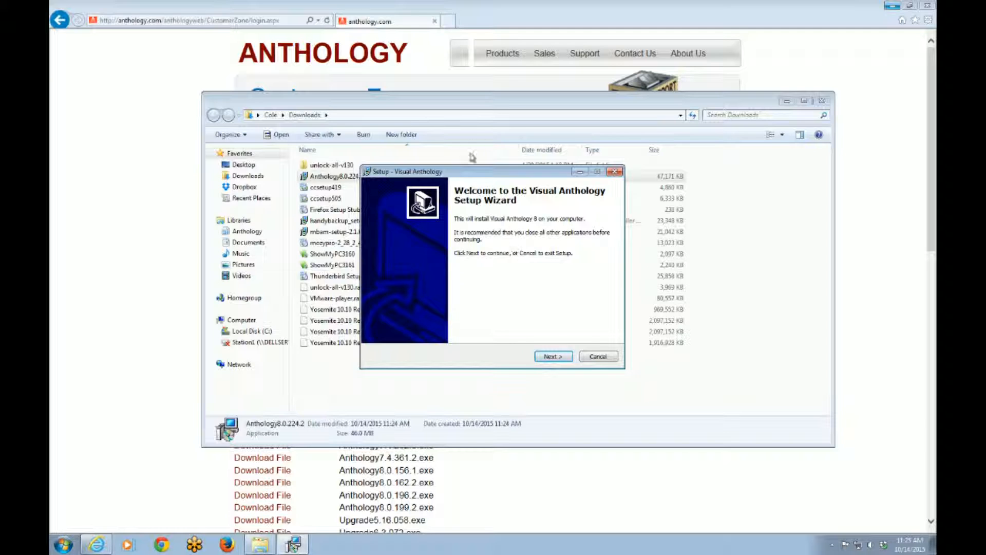
- Minimize the open windows and continue the setup wizard with the Server/Stand Alone installation type
left_click(788, 100)
left_click(892, 5)
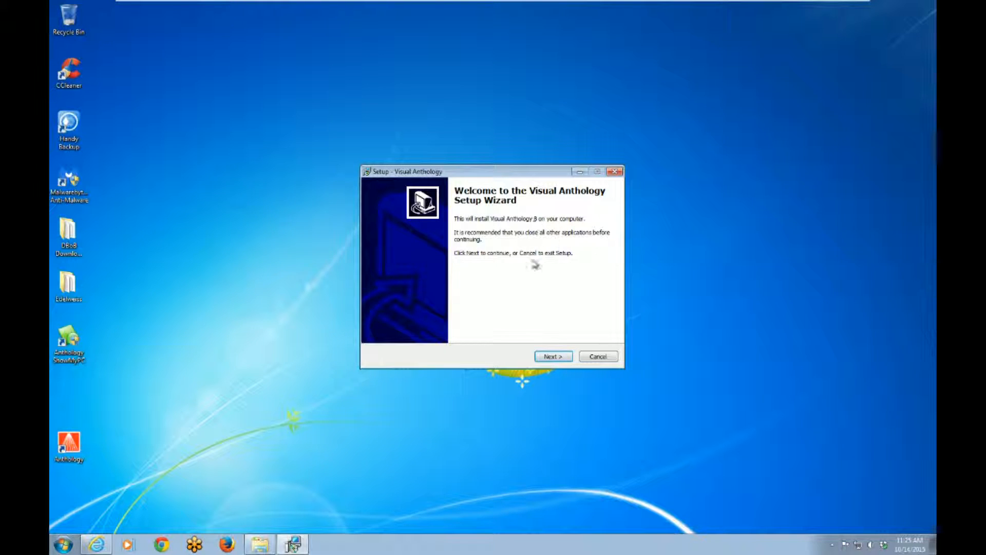
left_click(551, 355)
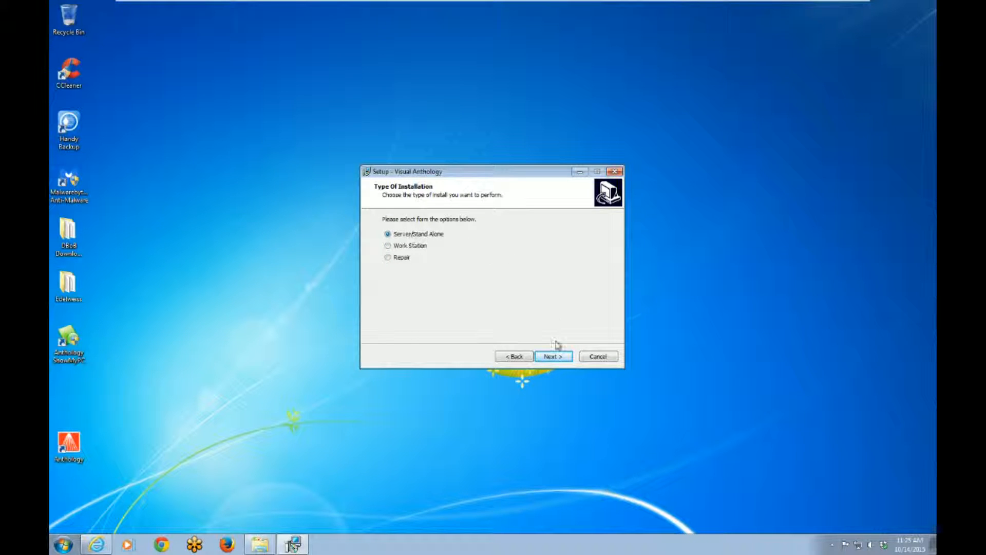
left_click(552, 356)
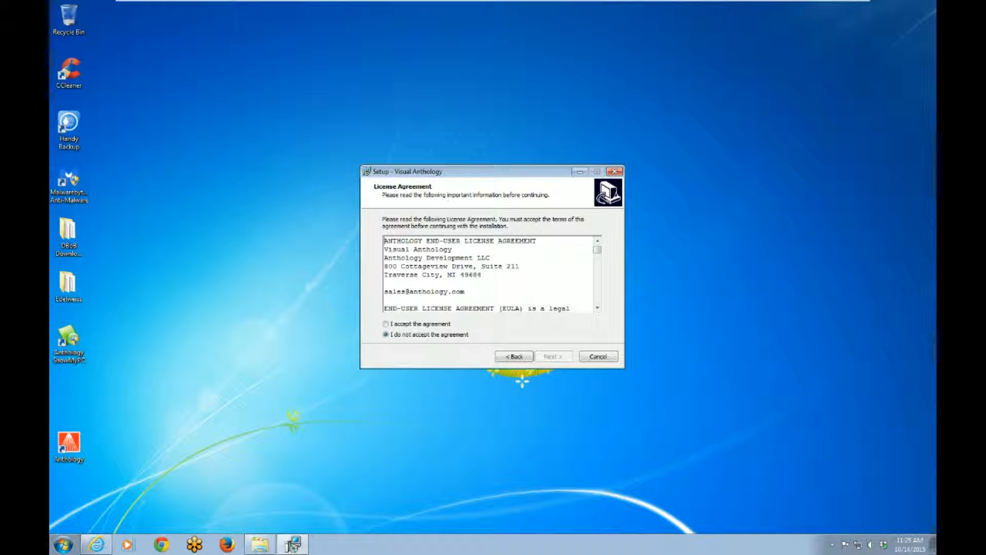
- Accept the license agreement and continue the setup
left_click(411, 324)
left_click(550, 356)
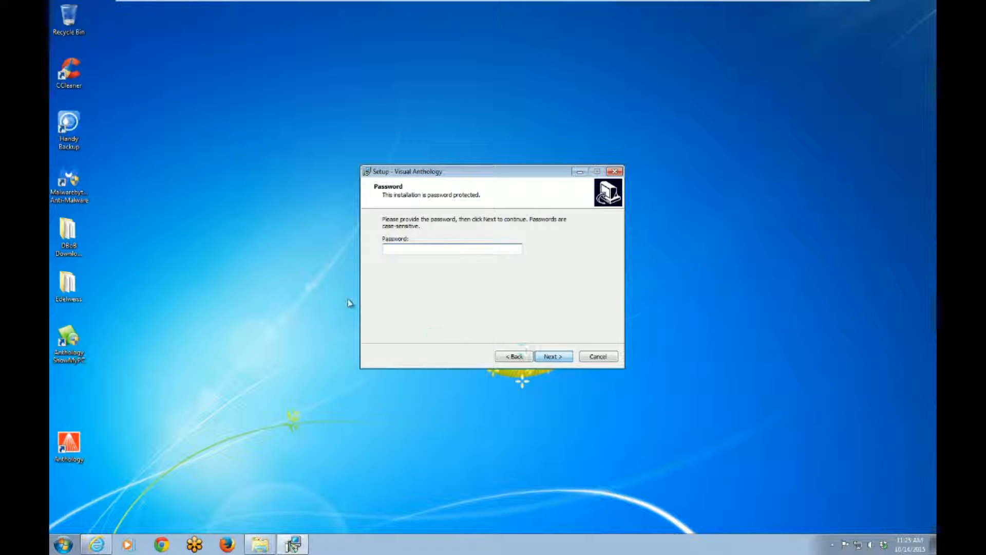
- Enter the installation password and continue
key("Return")
left_click(565, 307)
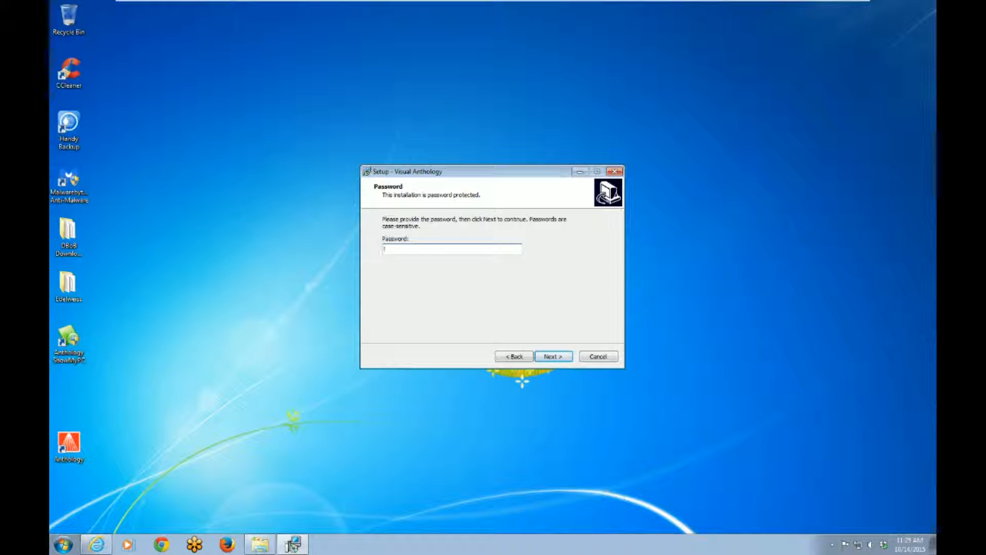
type("•••••••••")
left_click(560, 358)
- Continue past the information page and keep the default destination folder
left_click(565, 357)
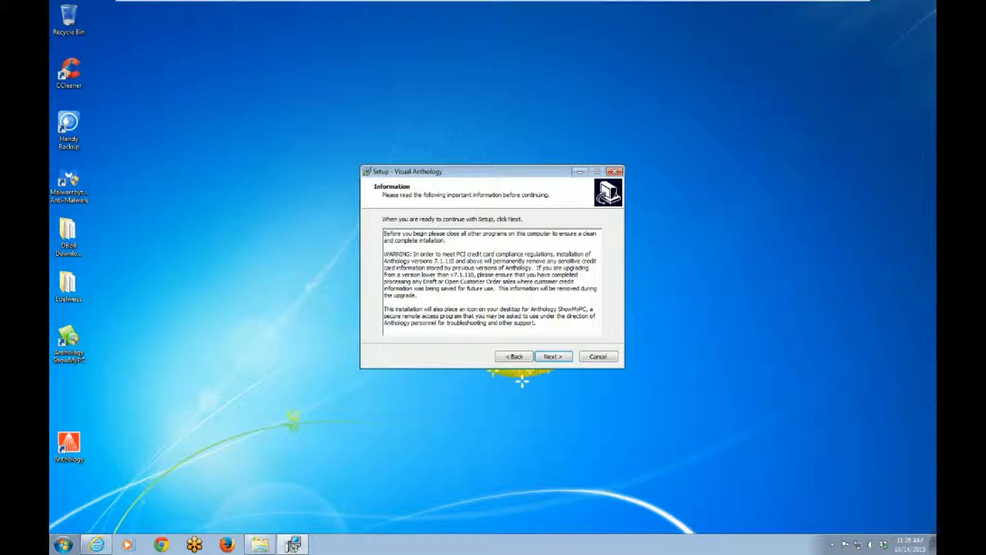
left_click(565, 355)
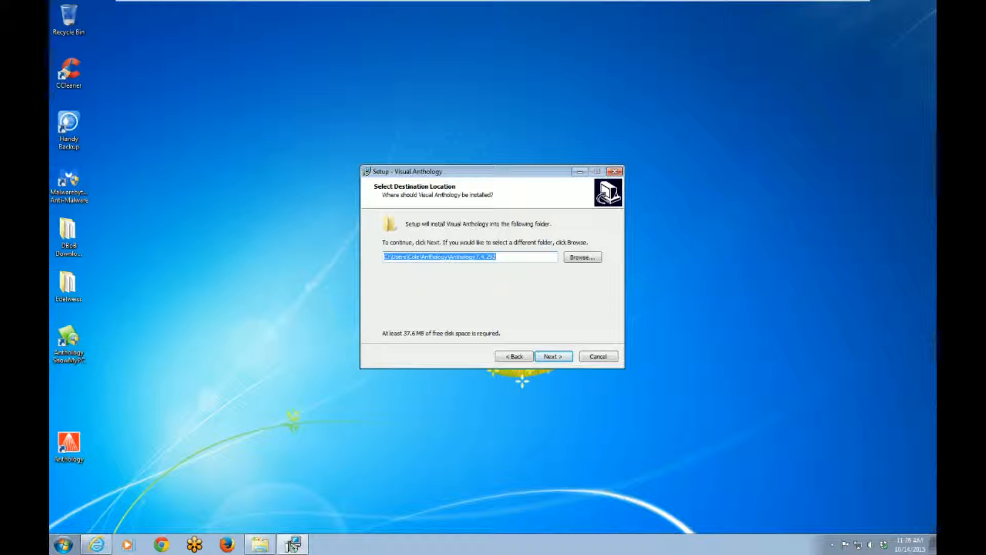
left_click(547, 357)
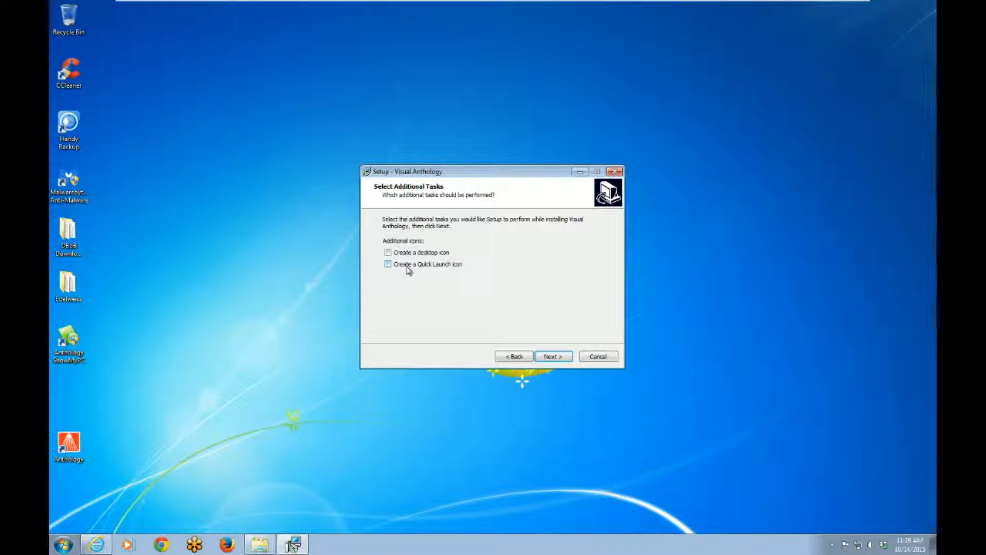
- Leave the desktop and Quick Launch icon options unchecked and start the installation
left_click(67, 440)
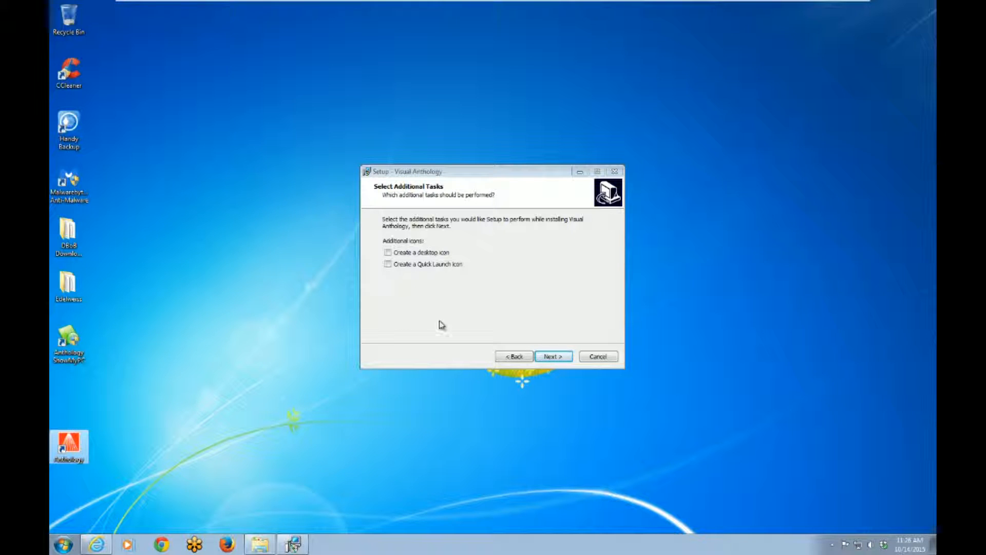
left_click(551, 357)
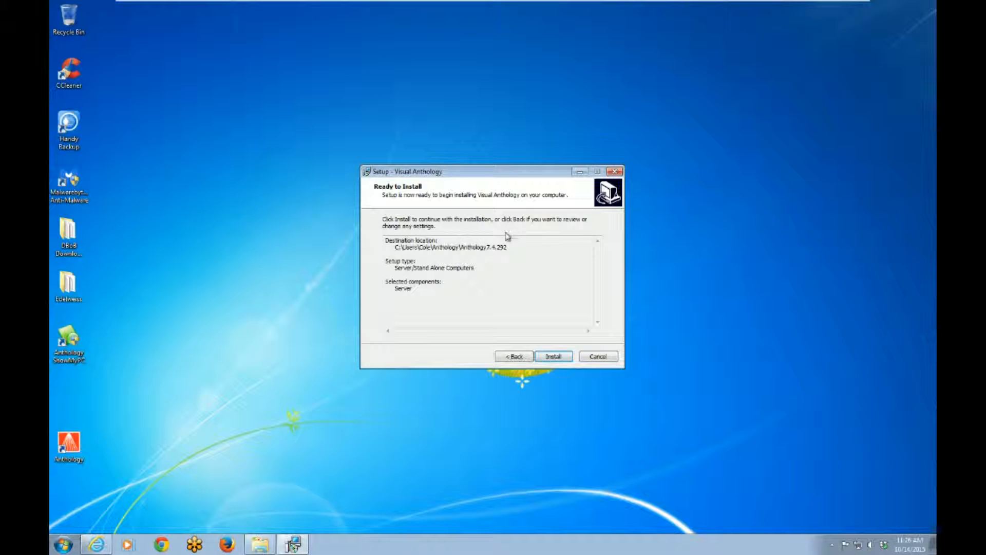
left_click(551, 357)
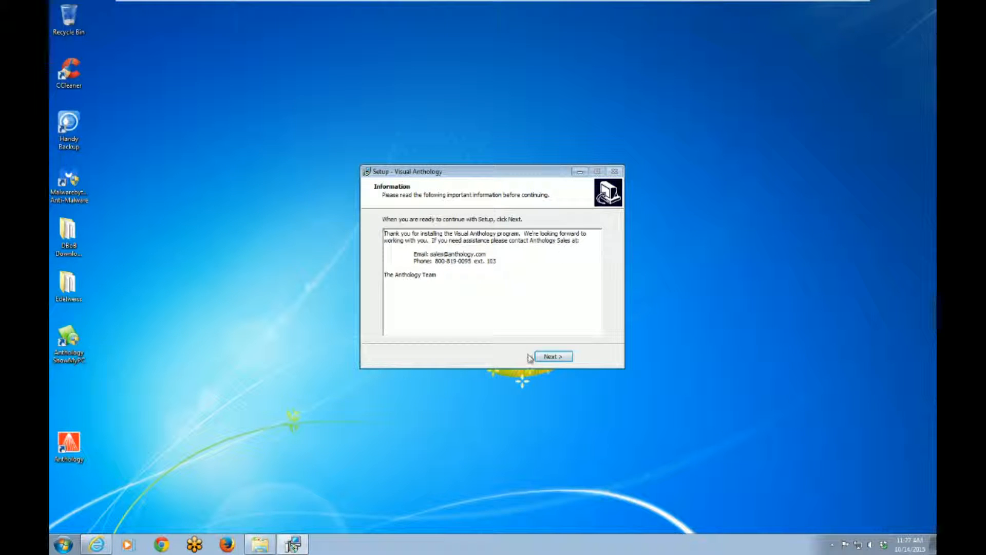
- Continue past the closing information page and finish the setup wizard
left_click(552, 356)
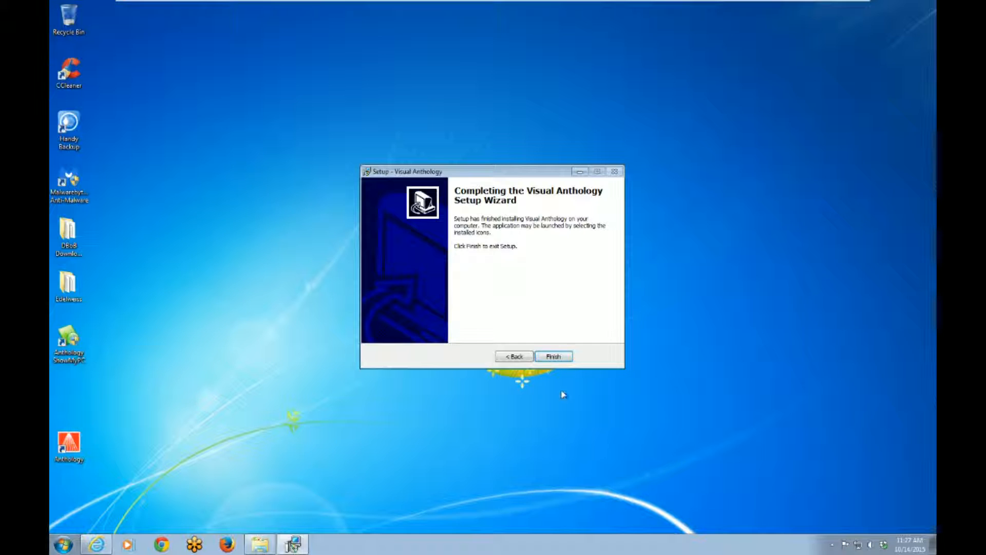
left_click(554, 357)
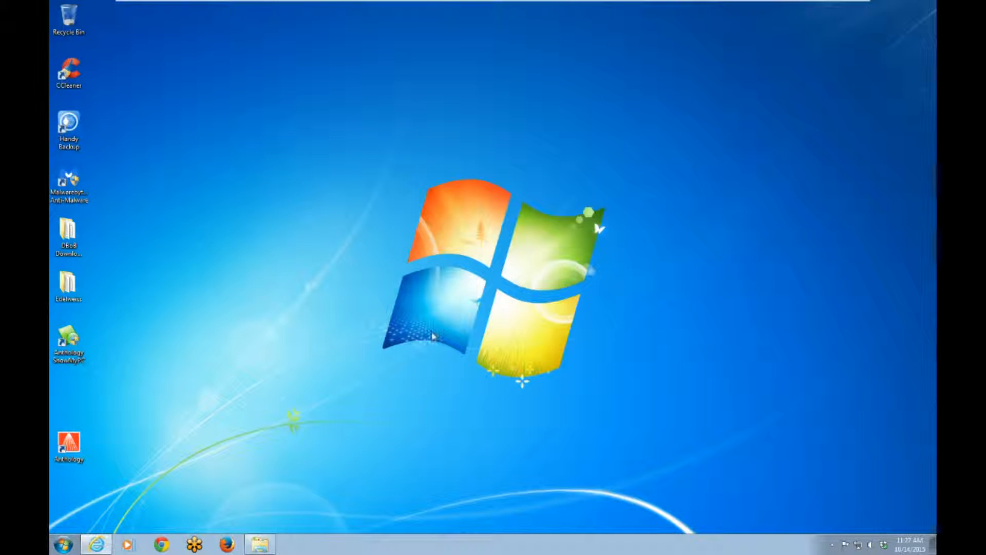
- Launch Anthology from the desktop shortcut and dismiss the database reindex and credit card testing warnings
double_click(69, 447)
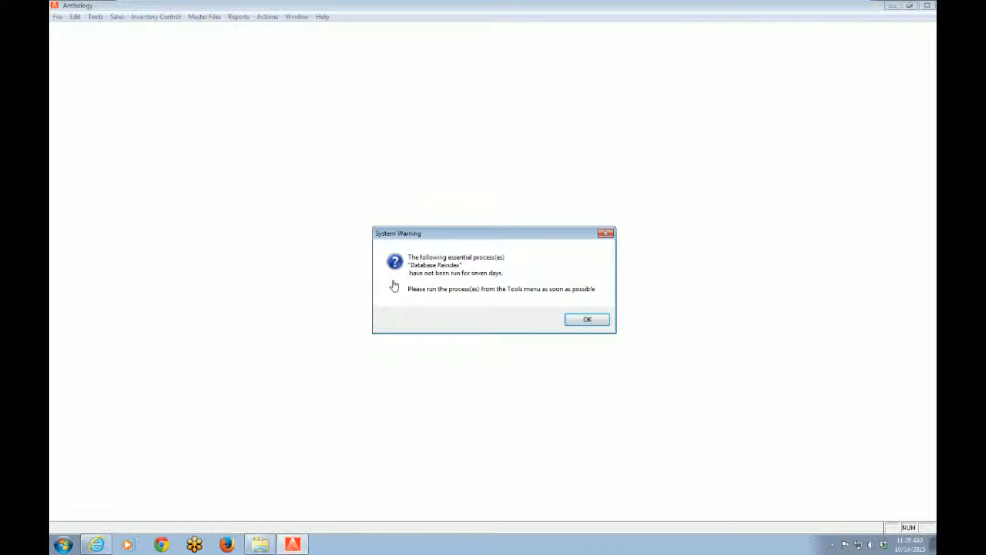
left_click(578, 322)
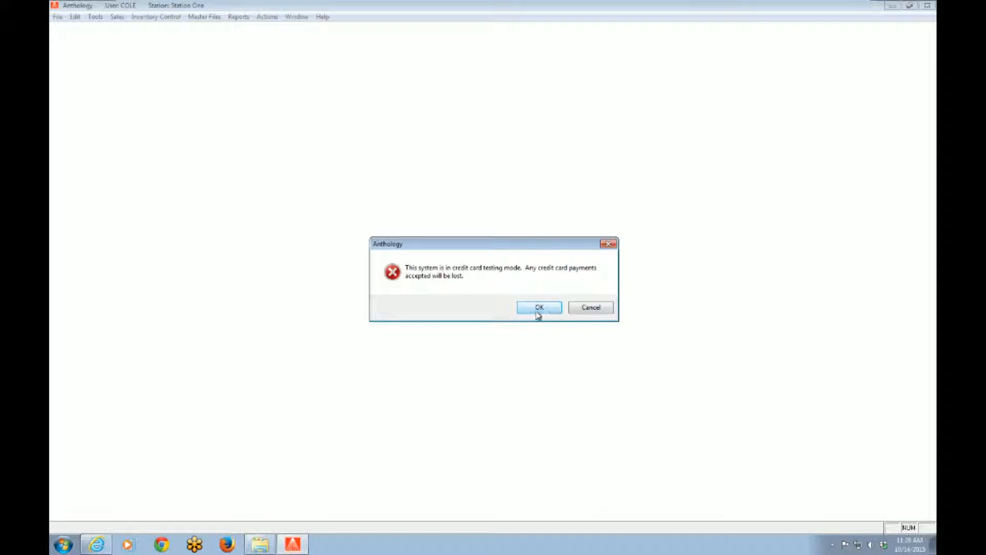
left_click(548, 307)
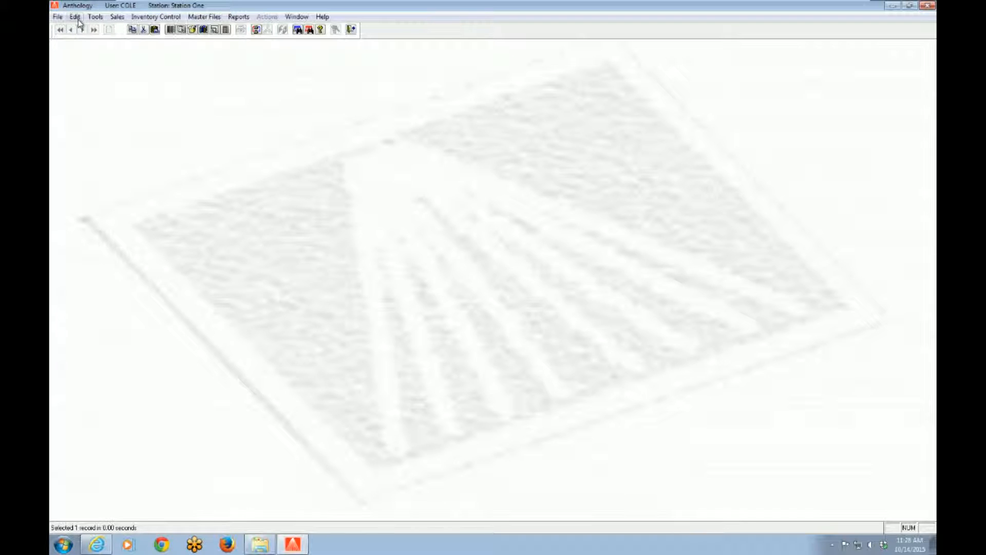
- Check the installed version in the About Anthology dialog and close it
left_click(323, 16)
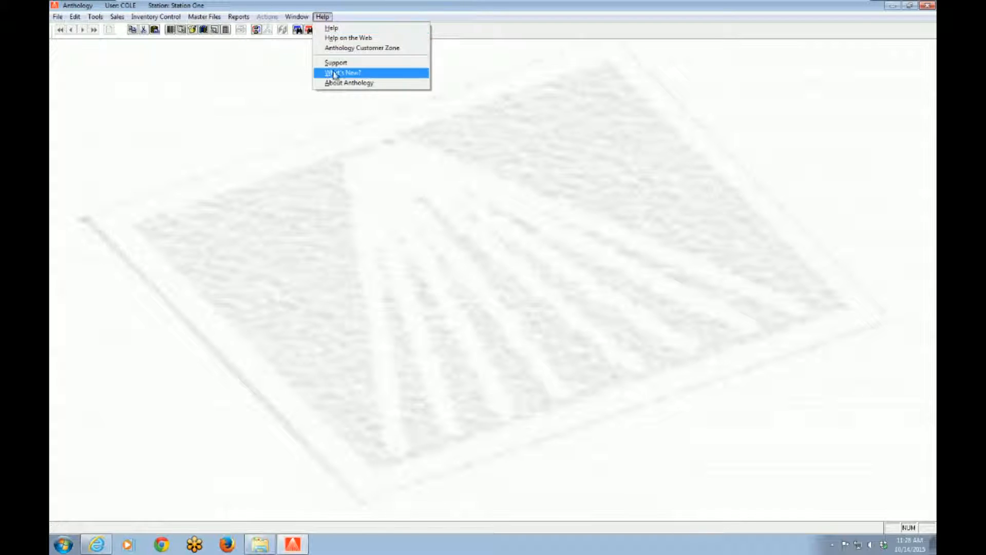
left_click(341, 83)
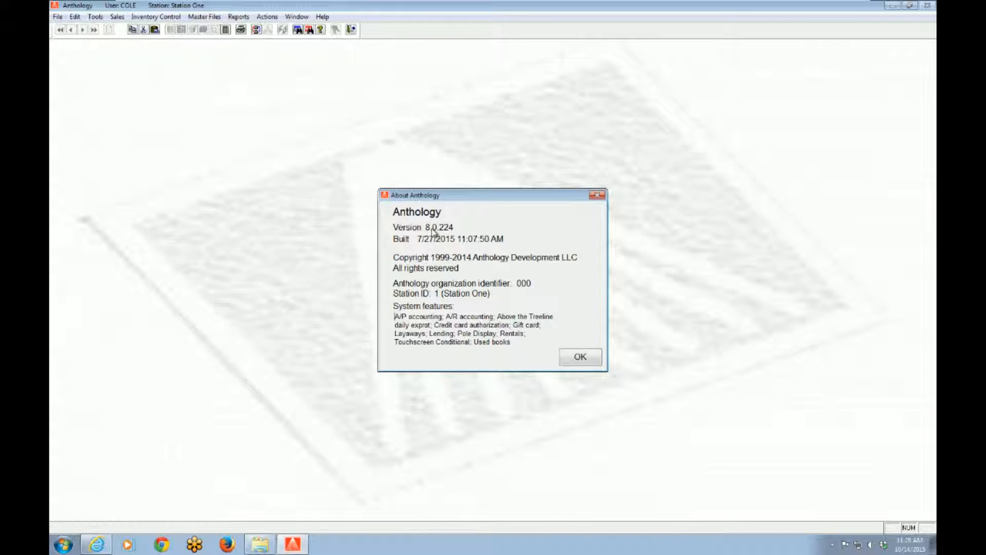
left_click(581, 358)
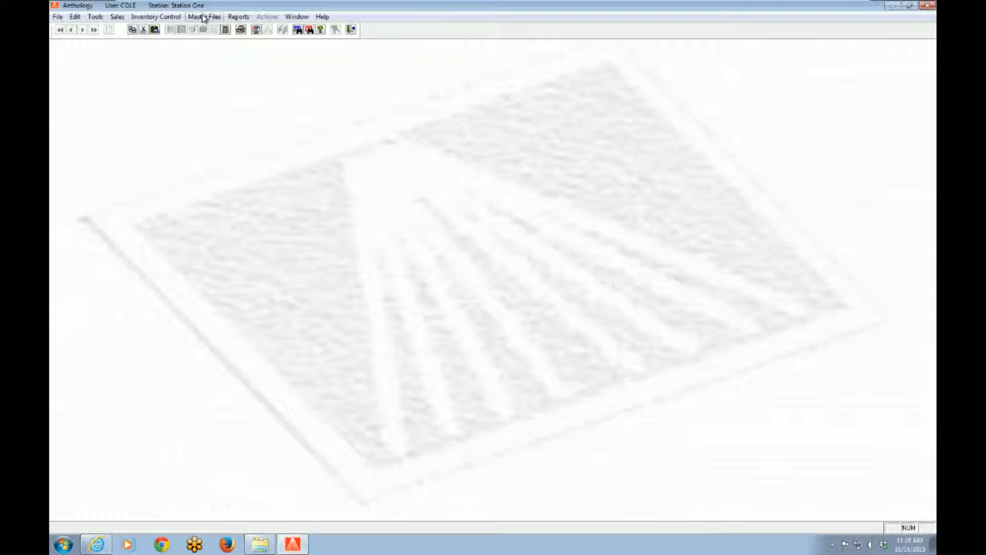
left_click(117, 17)
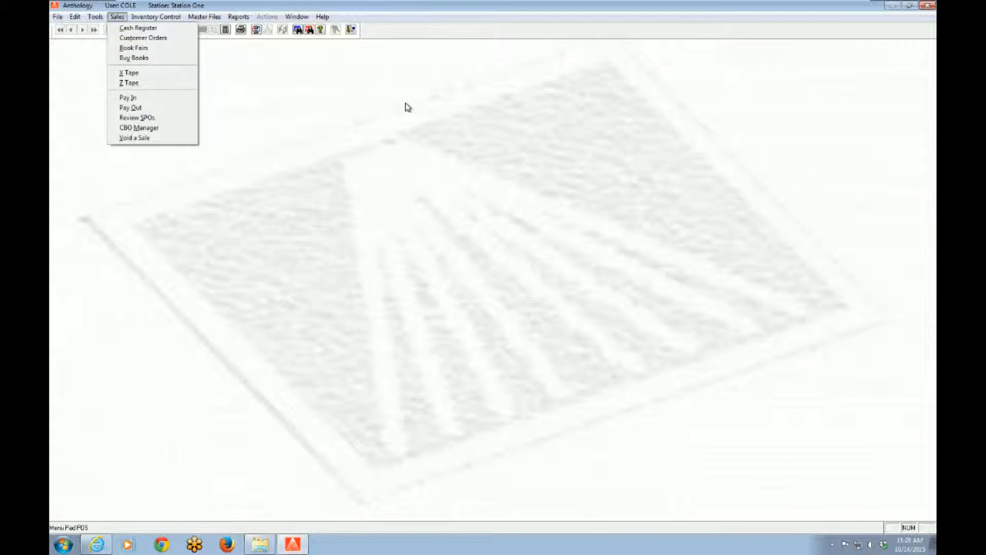